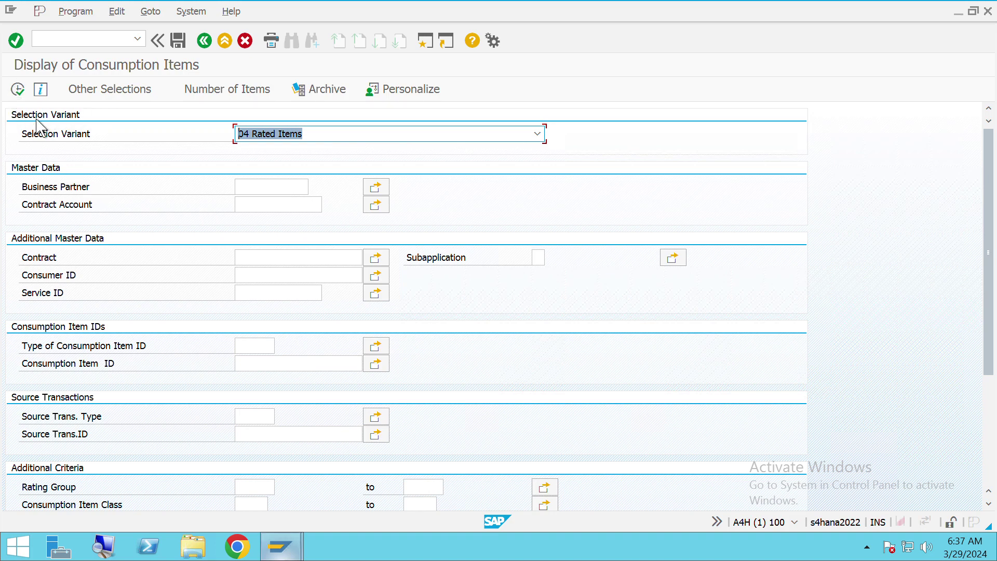
# Step: Run the consumption item selection with the 02 Rateable Items variant
pyautogui.click(371, 140)
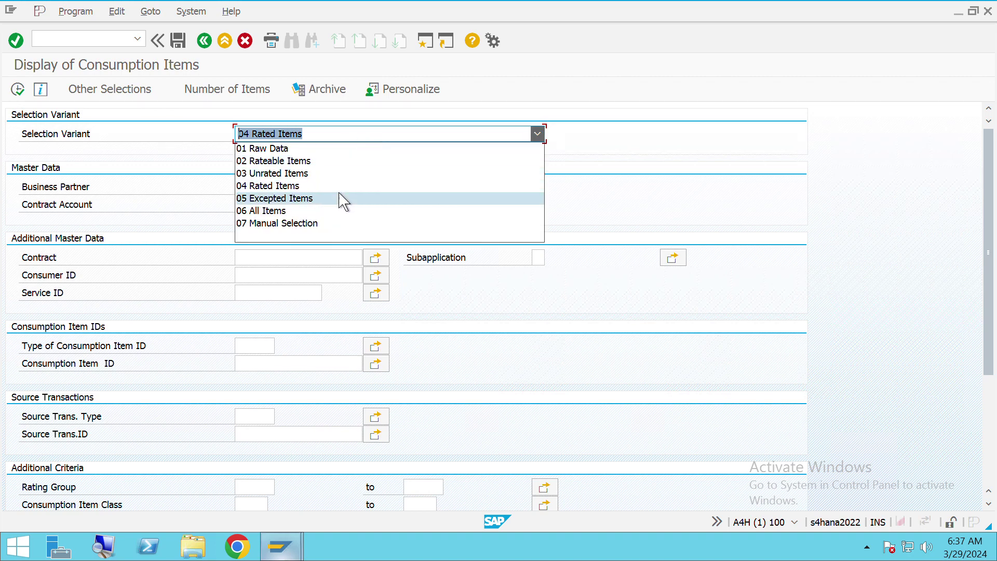
pyautogui.click(304, 187)
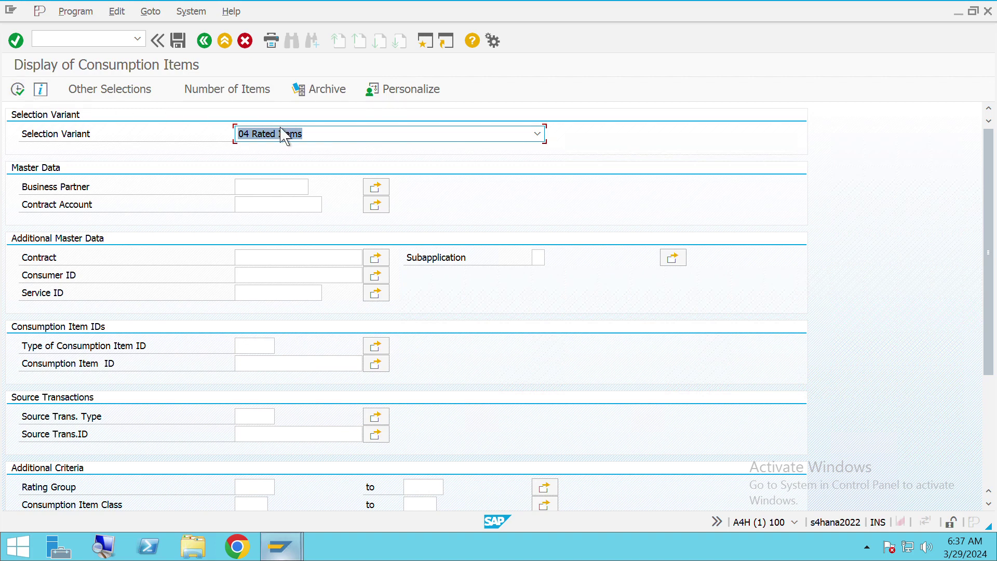
pyautogui.click(318, 139)
pyautogui.click(319, 160)
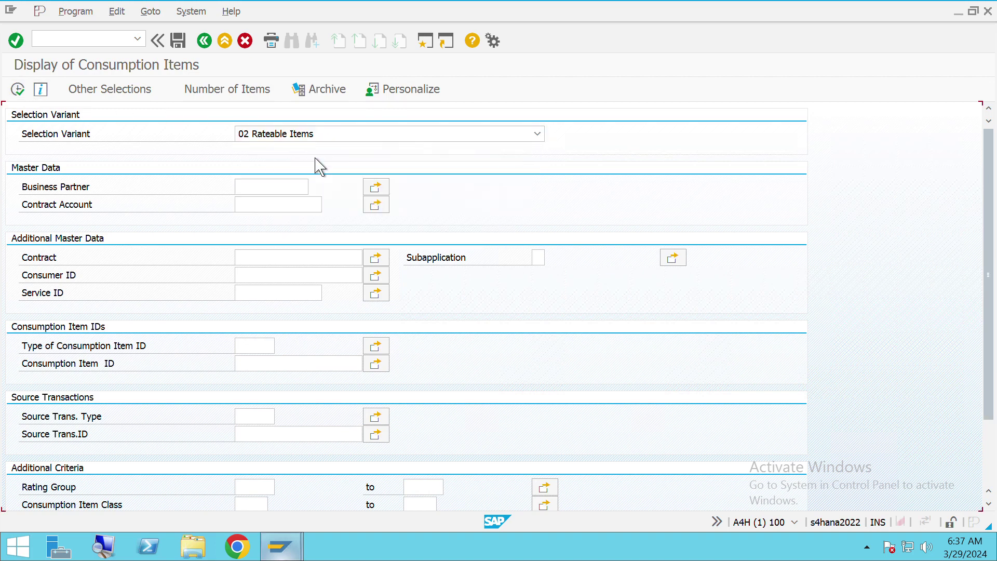
pyautogui.click(18, 89)
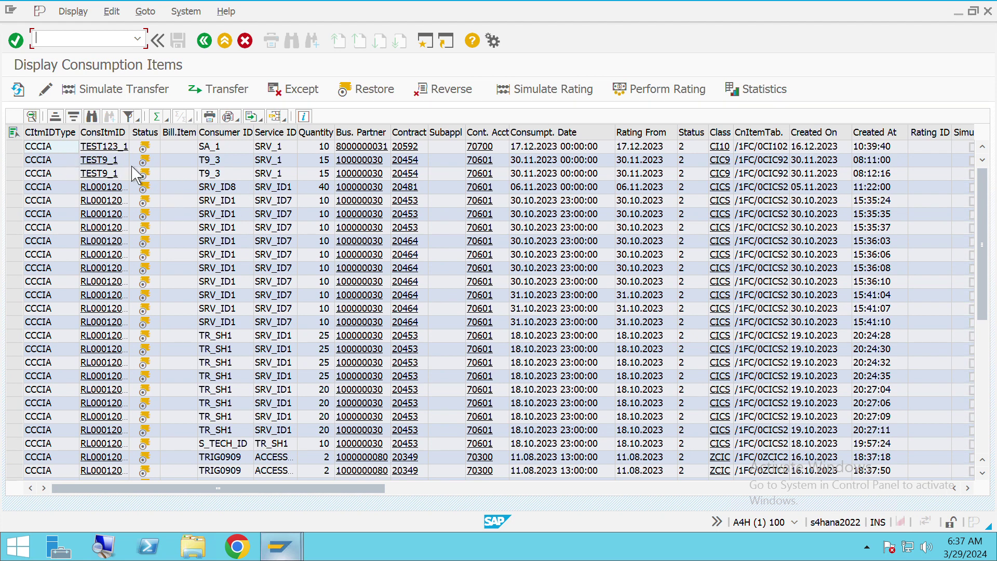
# Step: Go back and rerun the selection with the 04 Rated Items variant
pyautogui.click(204, 42)
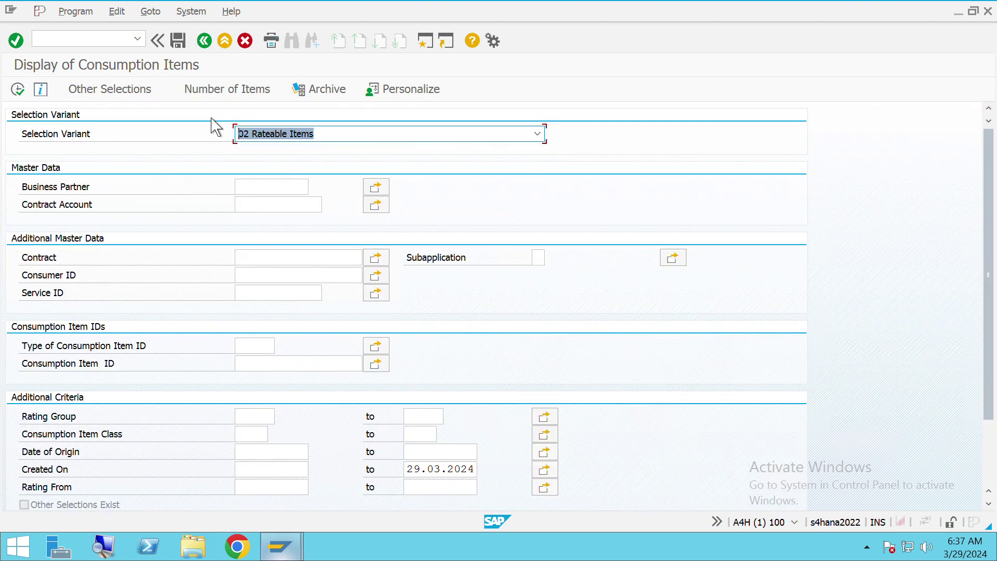
pyautogui.click(341, 136)
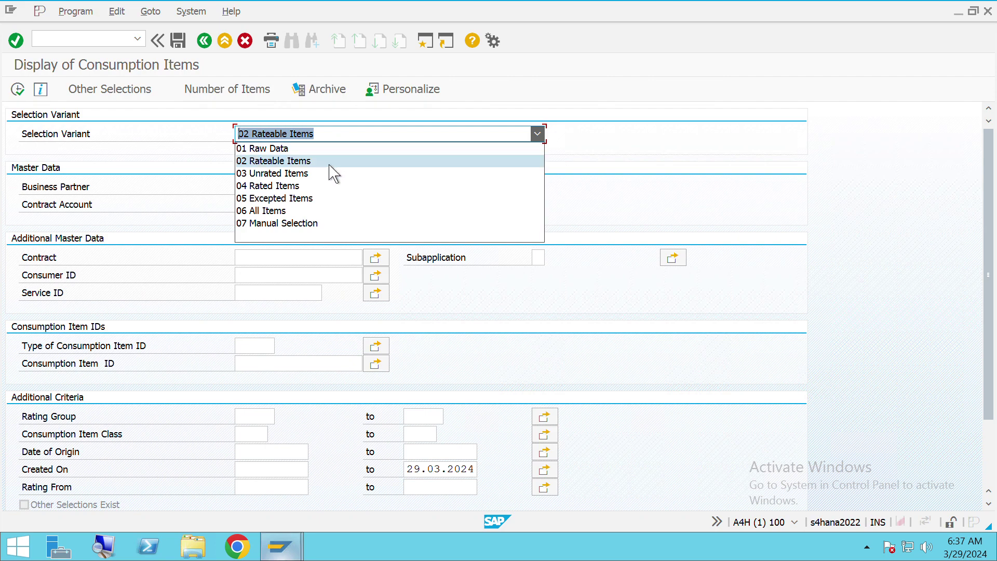
pyautogui.click(328, 185)
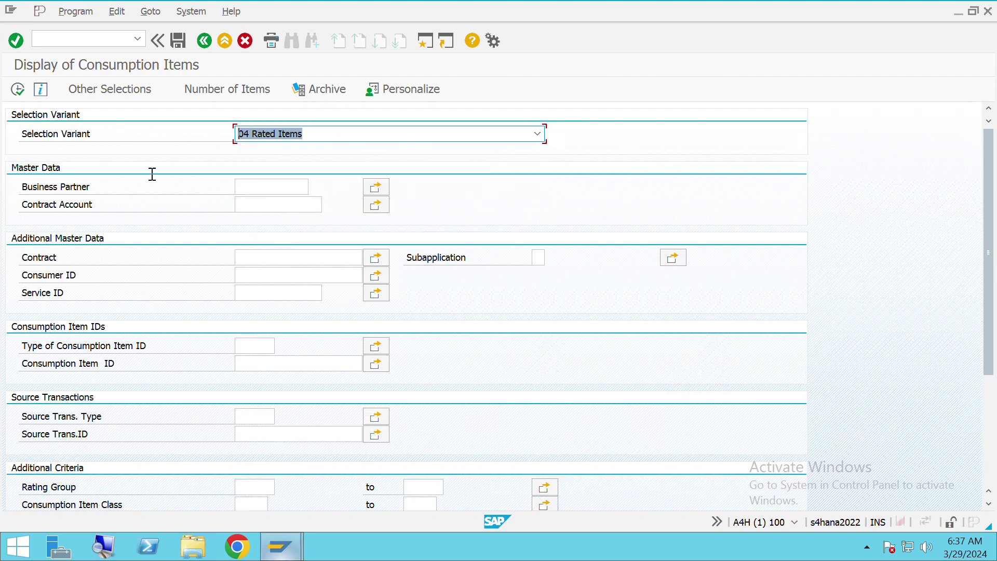
pyautogui.click(17, 91)
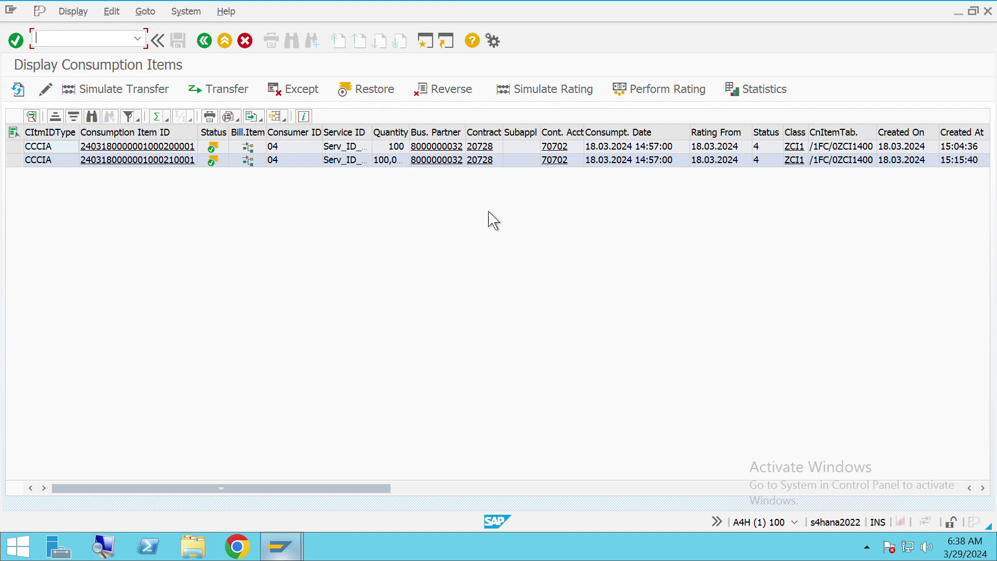
# Step: Widen the Quantity column and display the consumption item's billable item
pyautogui.click(400, 133)
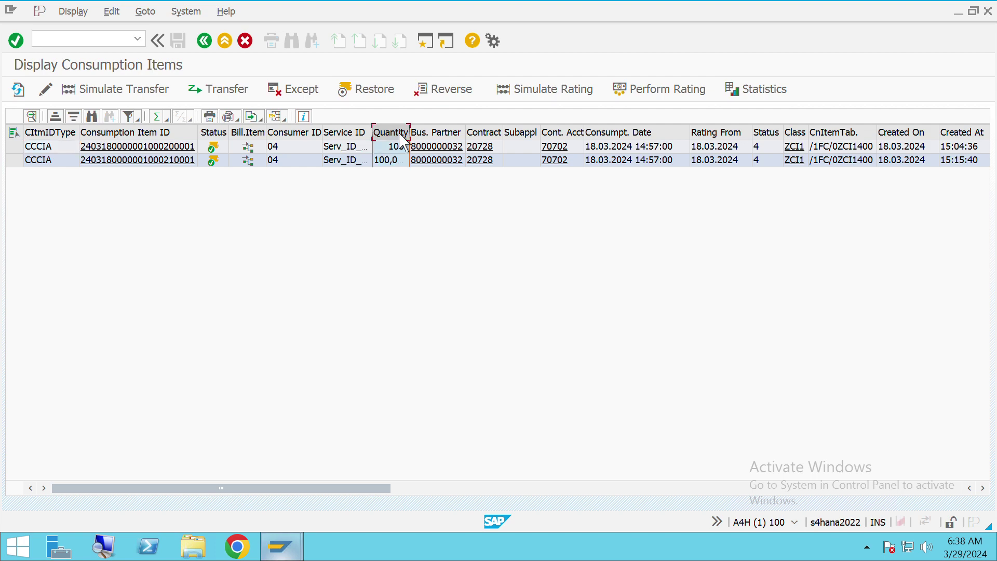
pyautogui.moveTo(409, 134); pyautogui.dragTo(451, 133)
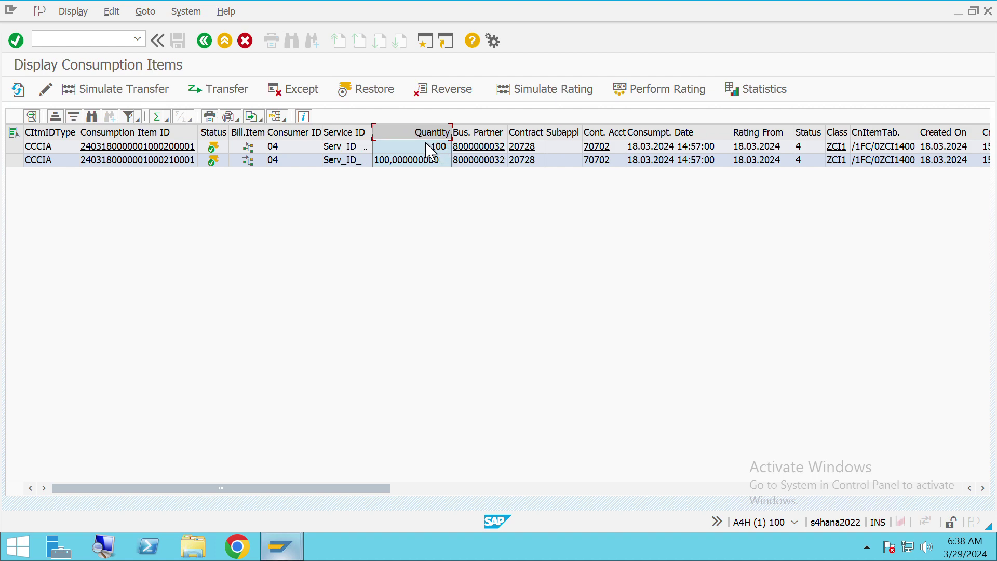
pyautogui.click(253, 158)
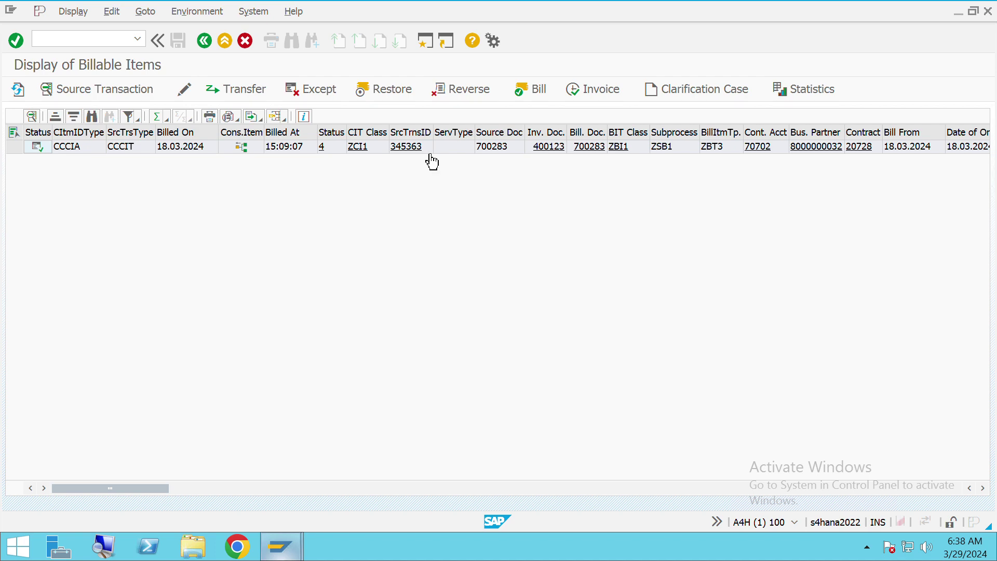
# Step: Review the billable item's 50,00 INR amount, then return to the consumption item list
pyautogui.click(449, 151)
pyautogui.press('Right')
pyautogui.press('Right')
pyautogui.press('Right')
pyautogui.press('Right')
pyautogui.press('Right')
pyautogui.press('Right')
pyautogui.press('Right')
pyautogui.press('Right')
pyautogui.press('Right')
pyautogui.press('Right')
pyautogui.press('Right')
pyautogui.press('Right')
pyautogui.press('Right')
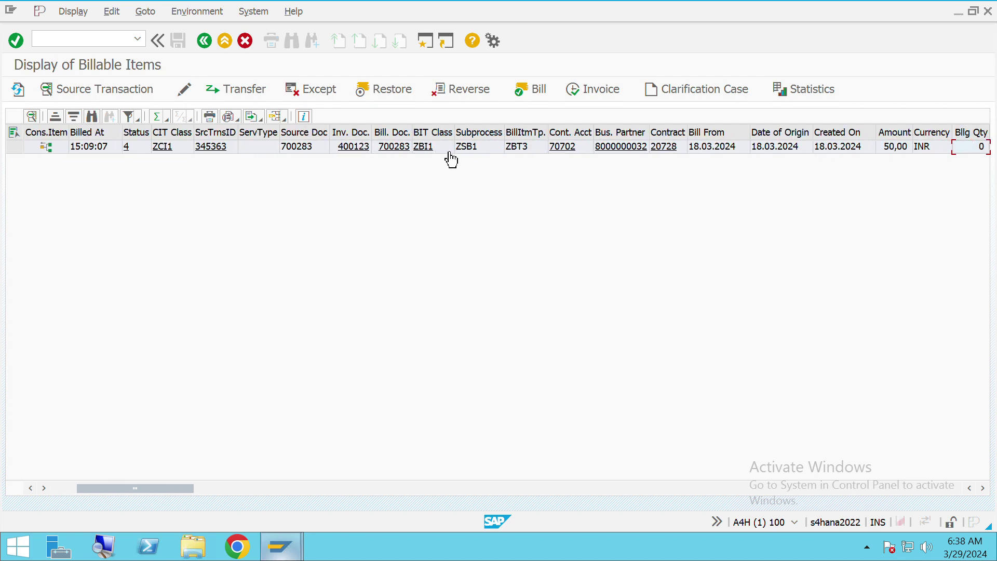
pyautogui.press('Right')
pyautogui.press('Right')
pyautogui.press('Right')
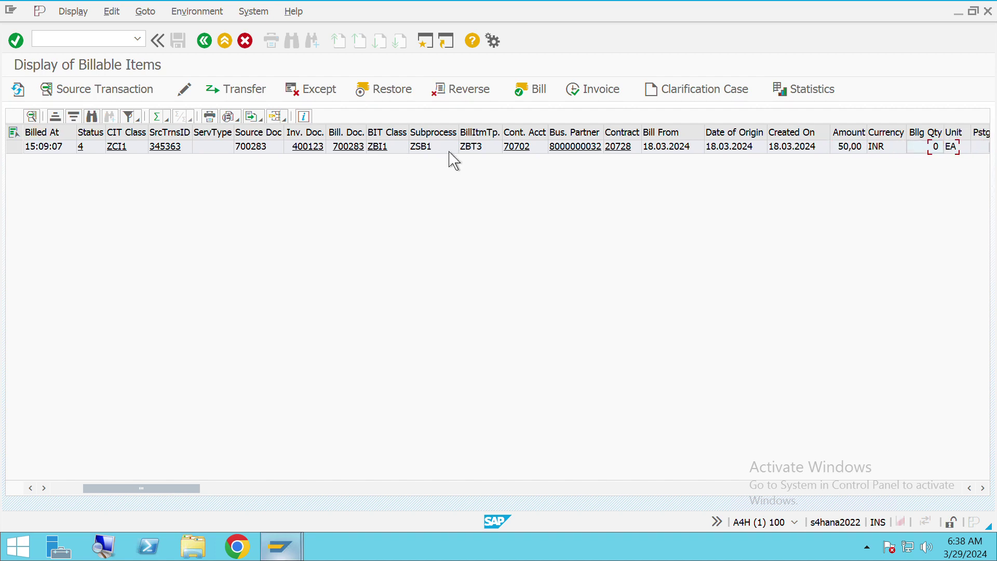
pyautogui.press('Left')
pyautogui.press('Left')
pyautogui.press('Left')
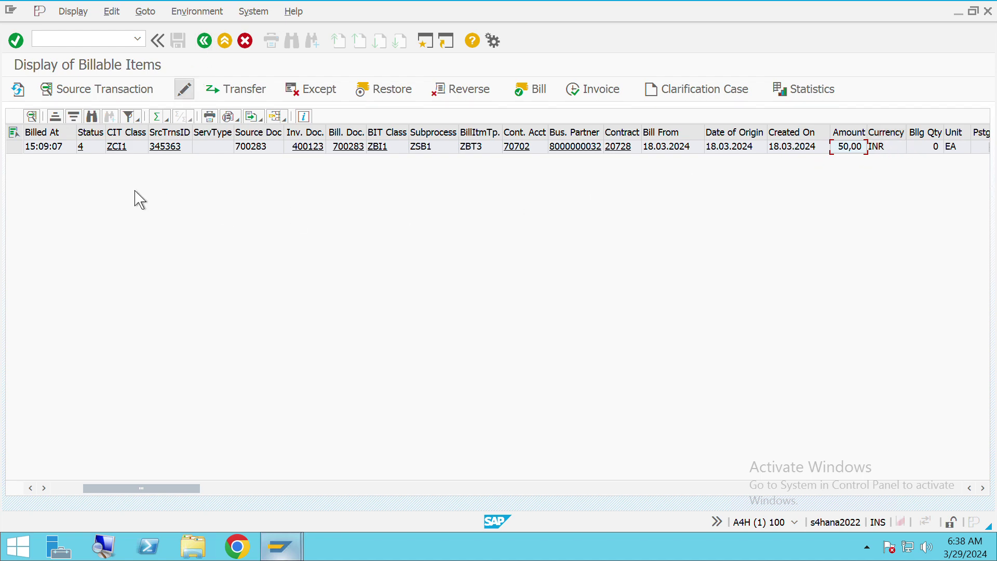
pyautogui.click(205, 45)
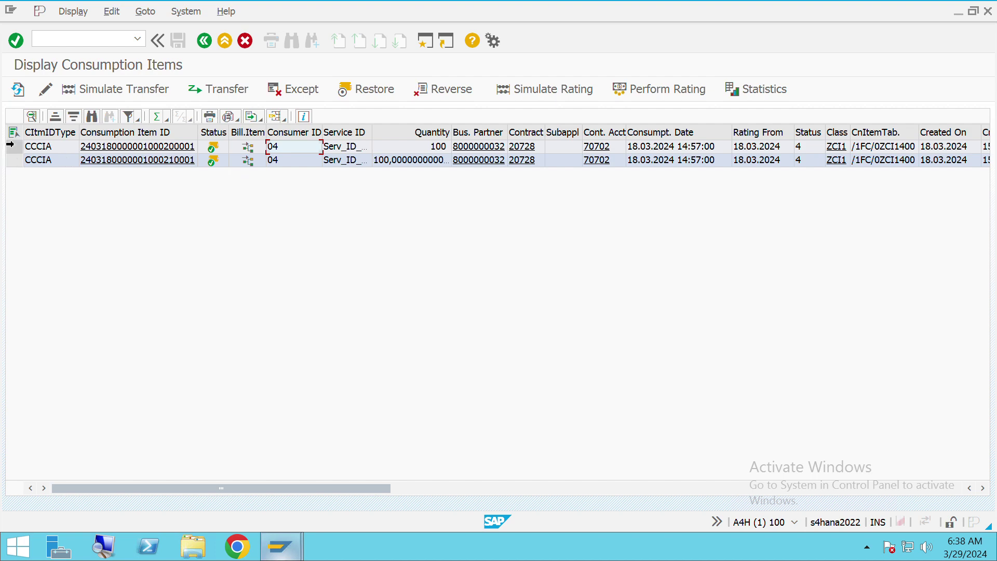
# Step: Scan row 1's fields through Error Log and display its billable item
pyautogui.click(10, 147)
pyautogui.press('Right')
pyautogui.press('Right')
pyautogui.press('Right')
pyautogui.press('Right')
pyautogui.press('Right')
pyautogui.press('Right')
pyautogui.press('Right')
pyautogui.press('Right')
pyautogui.press('Right')
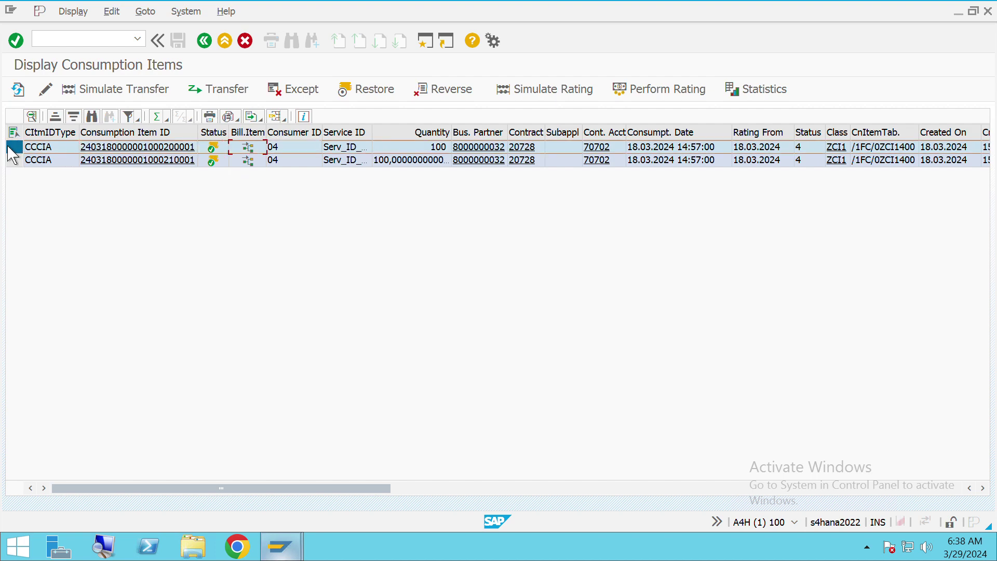
pyautogui.press('Right')
pyautogui.press('Right')
pyautogui.press('Right')
pyautogui.press('Right')
pyautogui.press('Right')
pyautogui.press('Right')
pyautogui.press('Right')
pyautogui.press('Right')
pyautogui.press('Right')
pyautogui.press('Right')
pyautogui.press('Right')
pyautogui.press('Right')
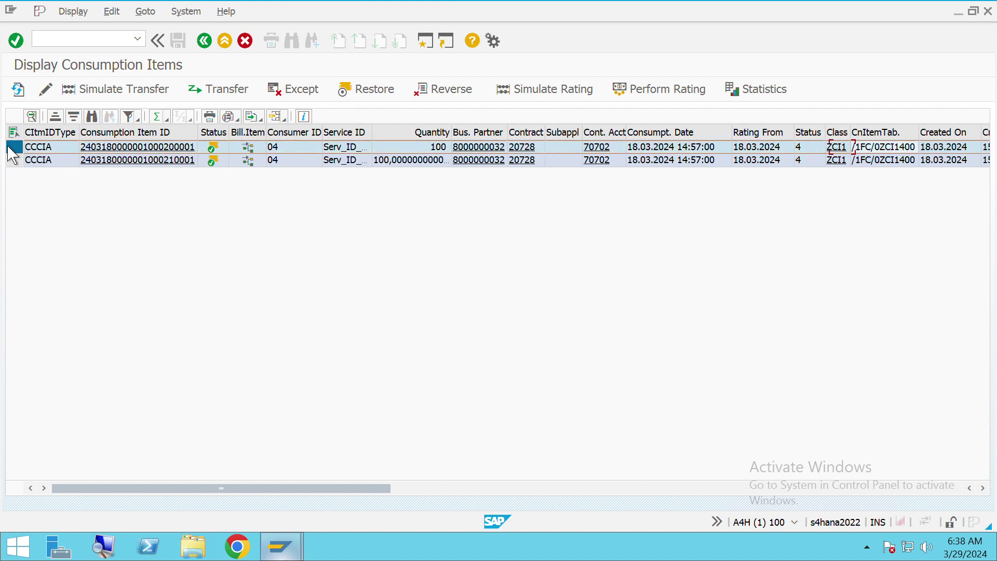
pyautogui.press('Right')
pyautogui.press('Right')
pyautogui.press('Right')
pyautogui.press('Right')
pyautogui.press('Right')
pyautogui.press('Right')
pyautogui.press('Right')
pyautogui.press('Right')
pyautogui.press('Right')
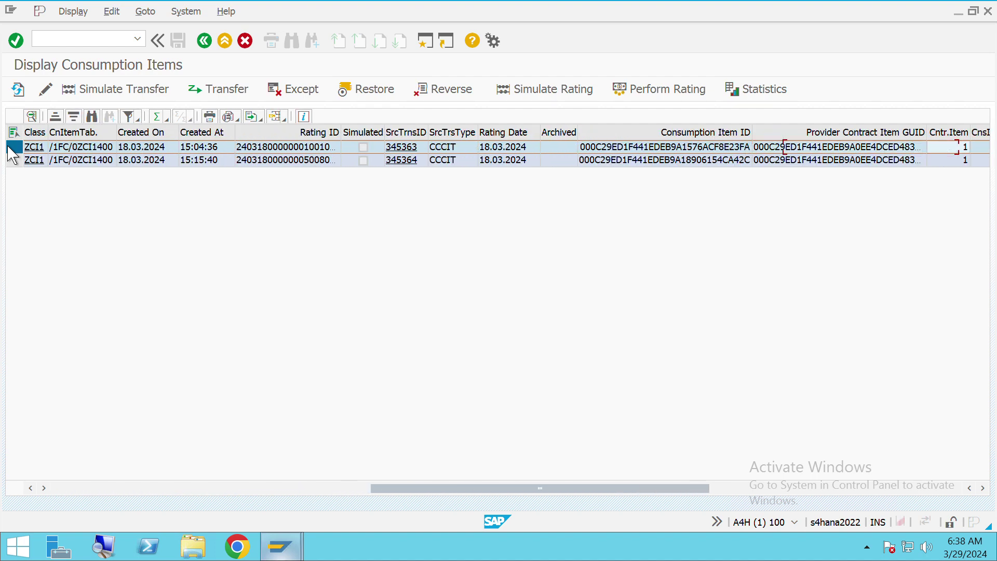
pyautogui.press('Right')
pyautogui.press('Right')
pyautogui.press('Right')
pyautogui.press('Right')
pyautogui.press('Right')
pyautogui.press('Right')
pyautogui.press('Right')
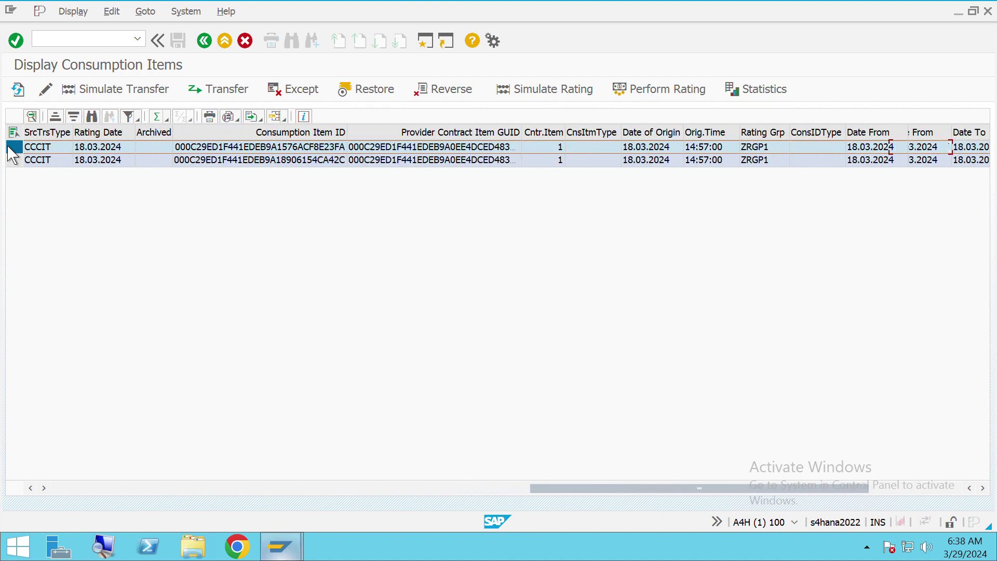
pyautogui.press('Right')
pyautogui.press('Right')
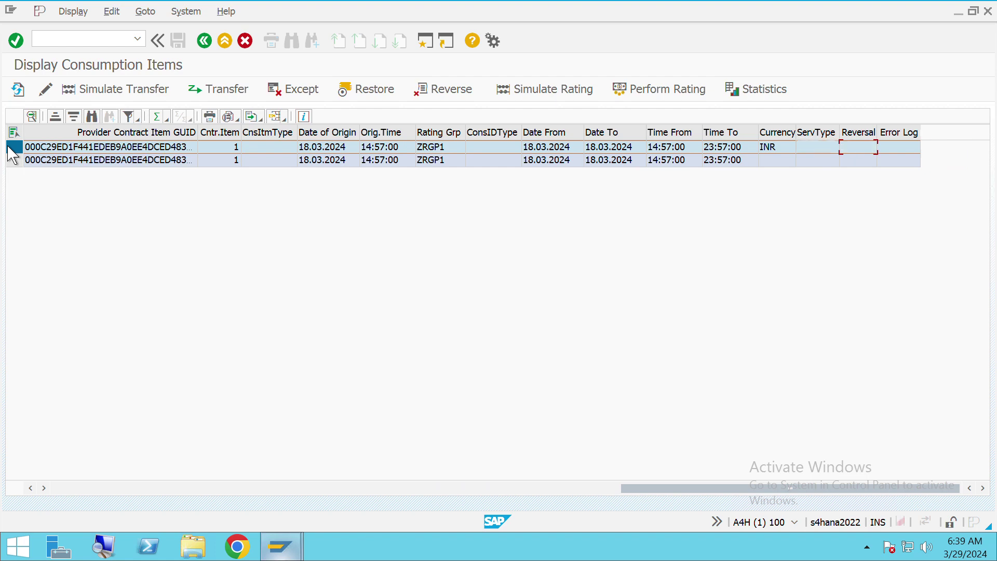
pyautogui.press('Left')
pyautogui.press('Left')
pyautogui.press('Left')
pyautogui.press('Left')
pyautogui.press('Left')
pyautogui.press('Left')
pyautogui.press('Left')
pyautogui.press('Left')
pyautogui.press('Left')
pyautogui.press('Left')
pyautogui.press('Left')
pyautogui.press('Left')
pyautogui.press('Left')
pyautogui.press('Left')
pyautogui.press('Left')
pyautogui.press('Left')
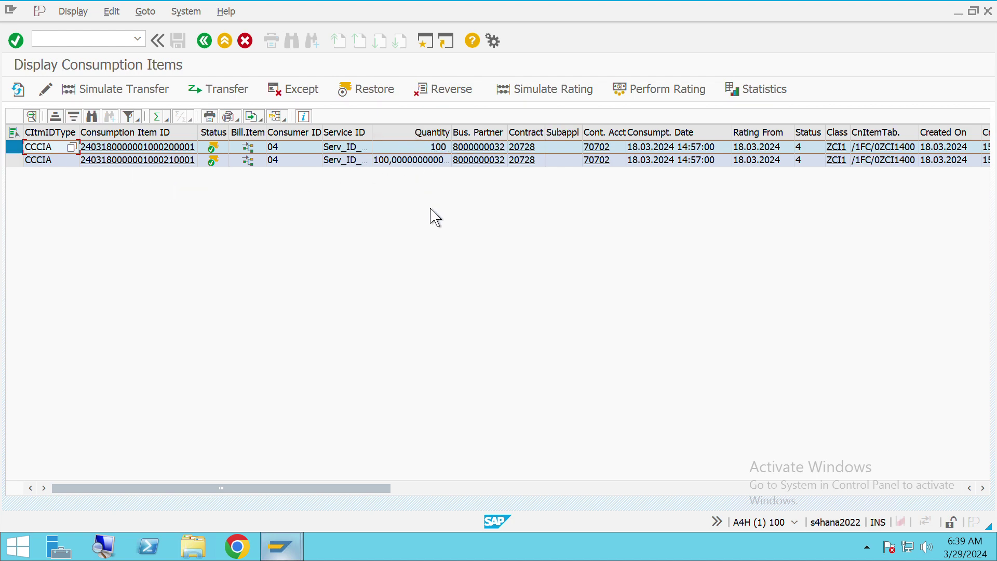
pyautogui.click(249, 152)
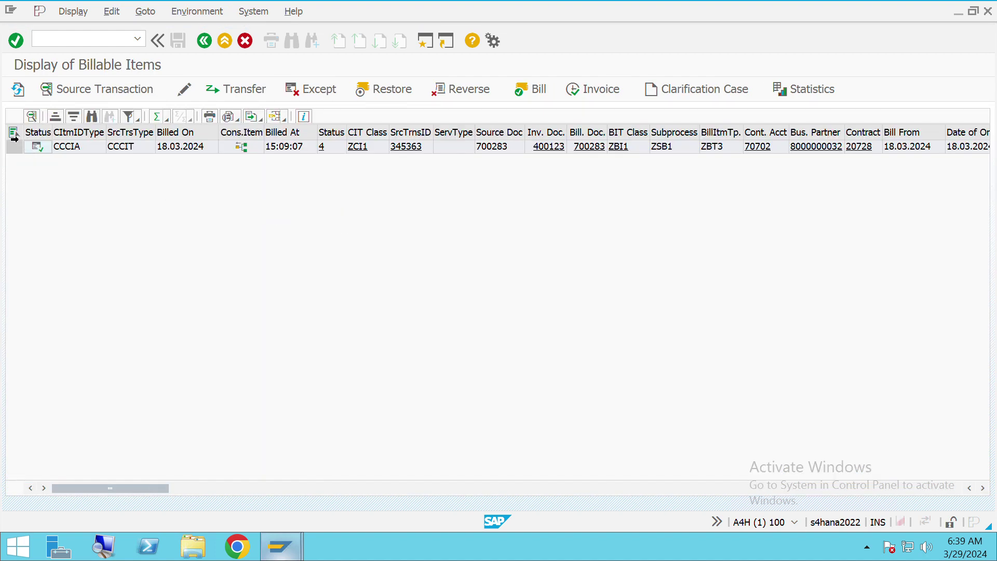
pyautogui.click(15, 145)
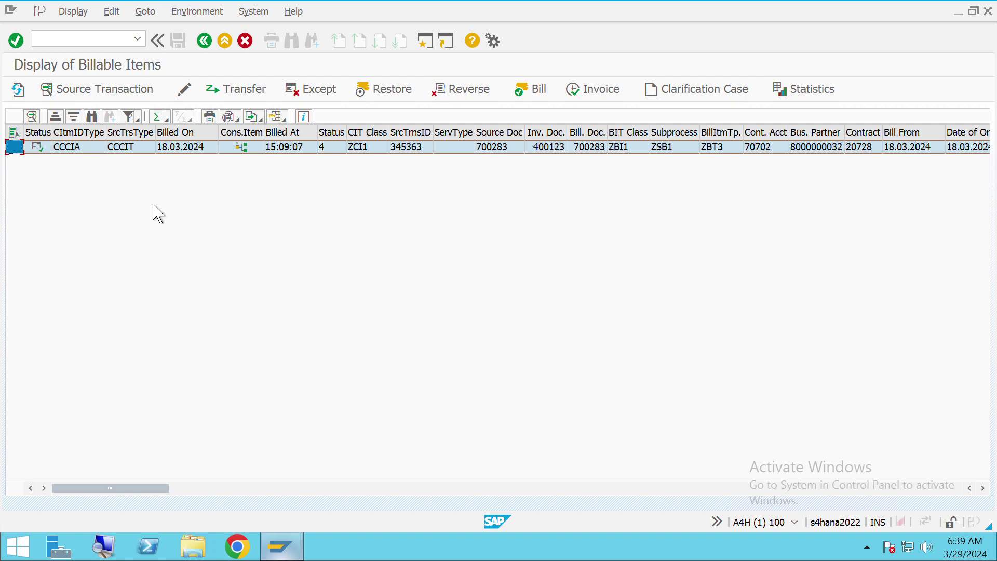
pyautogui.press('Right')
pyautogui.press('Right')
pyautogui.press('Right')
pyautogui.press('Right')
pyautogui.press('Right')
pyautogui.press('Right')
pyautogui.press('Right')
pyautogui.press('Right')
pyautogui.press('Right')
pyautogui.press('Right')
pyautogui.press('Right')
pyautogui.press('Right')
pyautogui.press('Right')
pyautogui.press('Right')
pyautogui.press('Right')
pyautogui.press('Right')
pyautogui.press('Right')
pyautogui.press('Right')
pyautogui.press('Right')
pyautogui.press('Right')
pyautogui.press('Right')
pyautogui.press('Right')
pyautogui.press('Right')
pyautogui.press('Right')
pyautogui.press('Right')
pyautogui.press('Right')
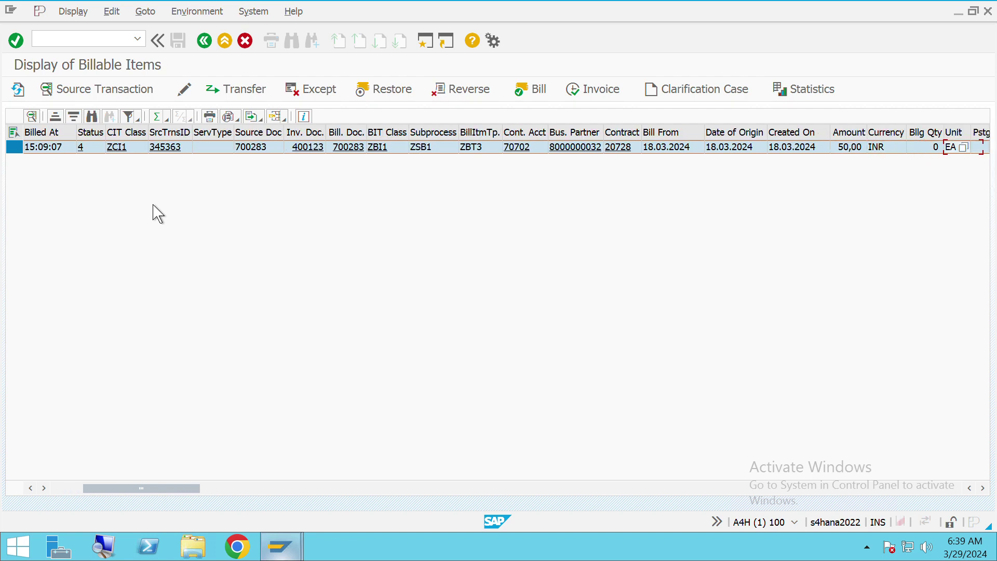
pyautogui.press('Right')
pyautogui.press('Right')
pyautogui.press('Right')
pyautogui.press('Right')
pyautogui.press('Right')
pyautogui.press('Right')
pyautogui.press('Right')
pyautogui.press('Right')
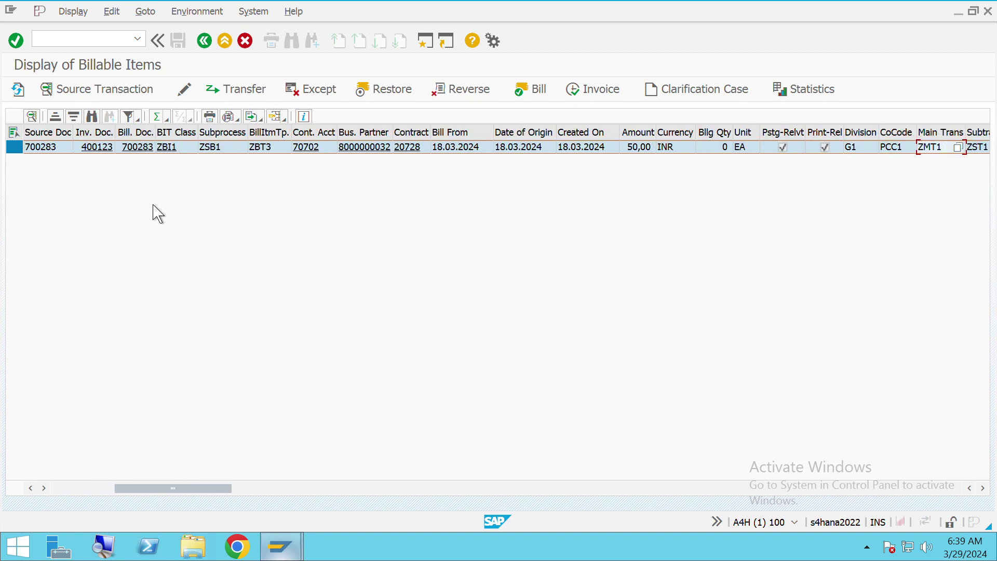
pyautogui.press('Right')
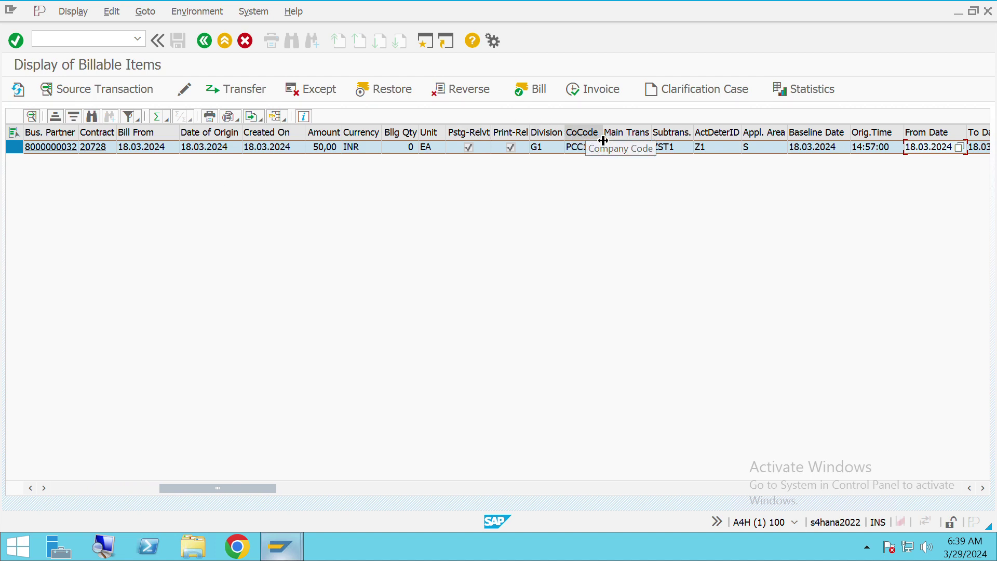
pyautogui.press('Right')
pyautogui.press('Right')
pyautogui.press('Right')
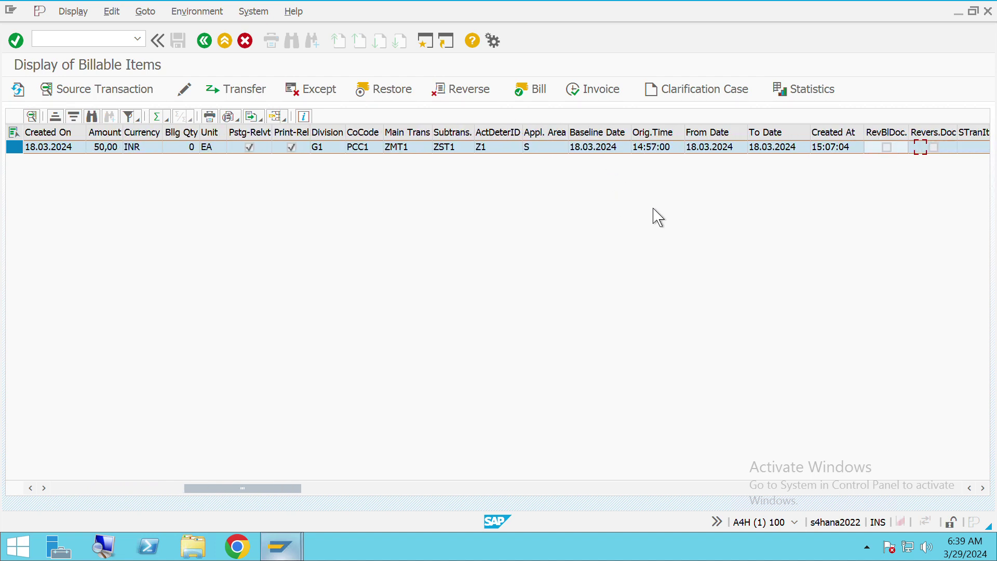
pyautogui.press('Home')
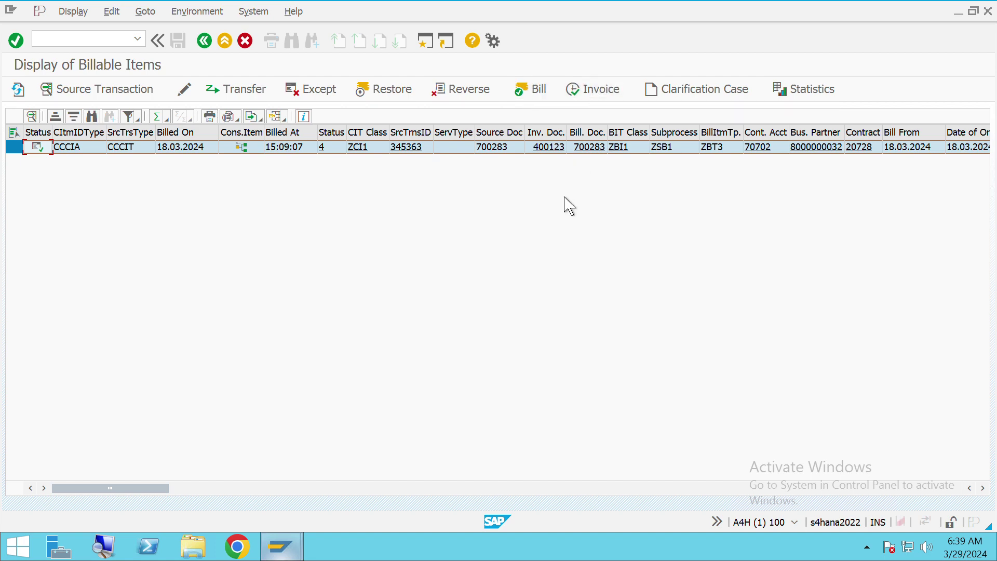
pyautogui.click(585, 153)
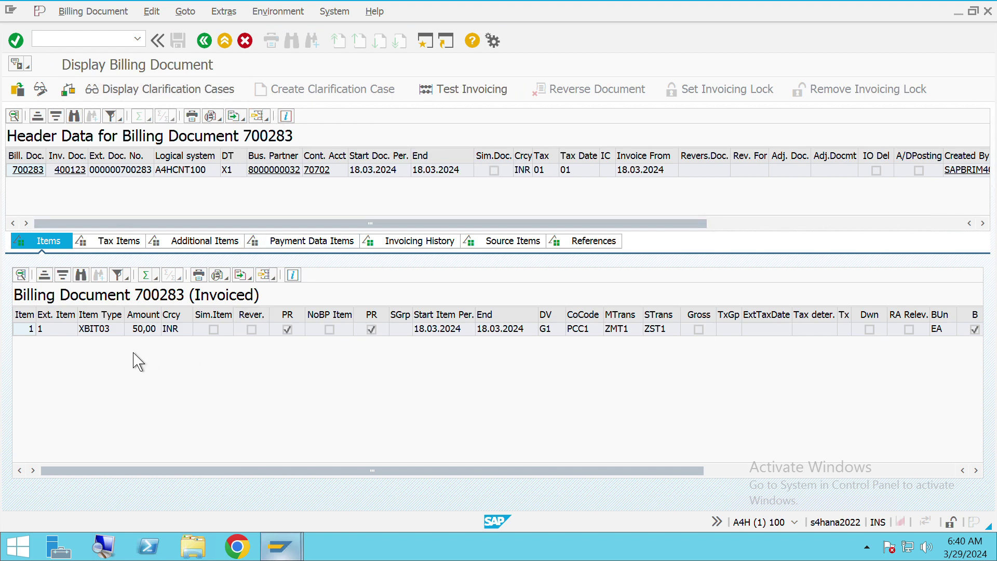
pyautogui.click(126, 242)
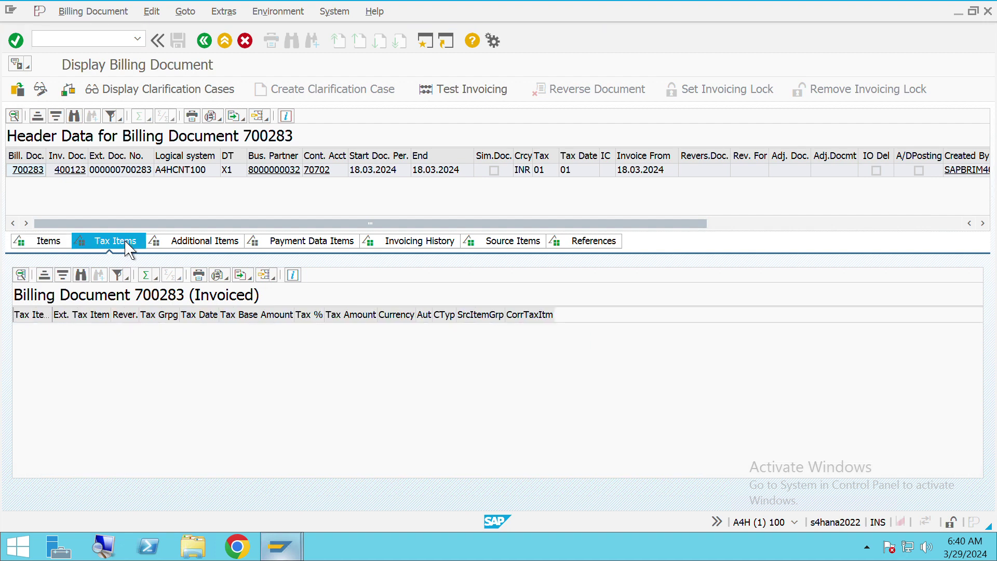
pyautogui.click(294, 242)
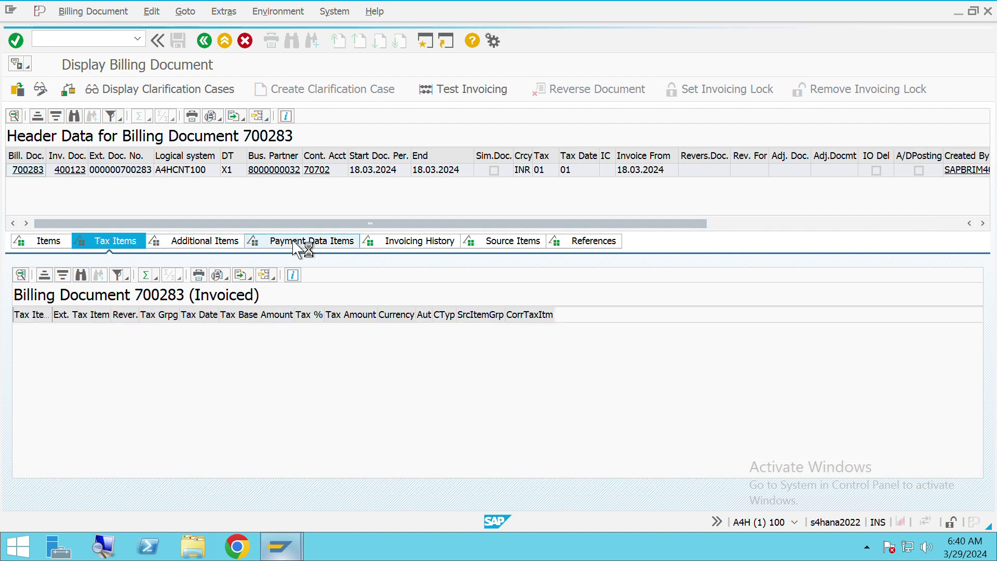
pyautogui.click(61, 254)
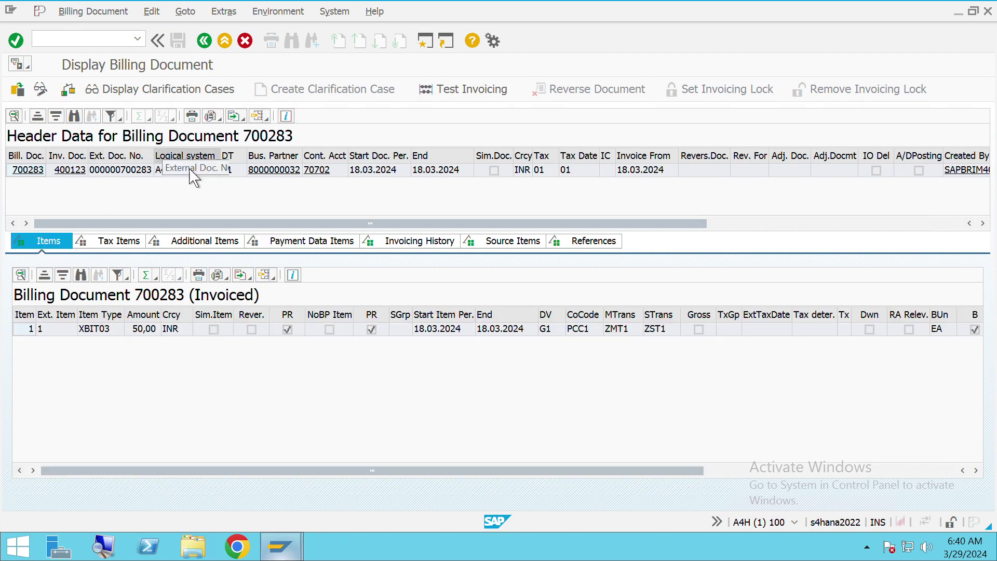
pyautogui.click(204, 40)
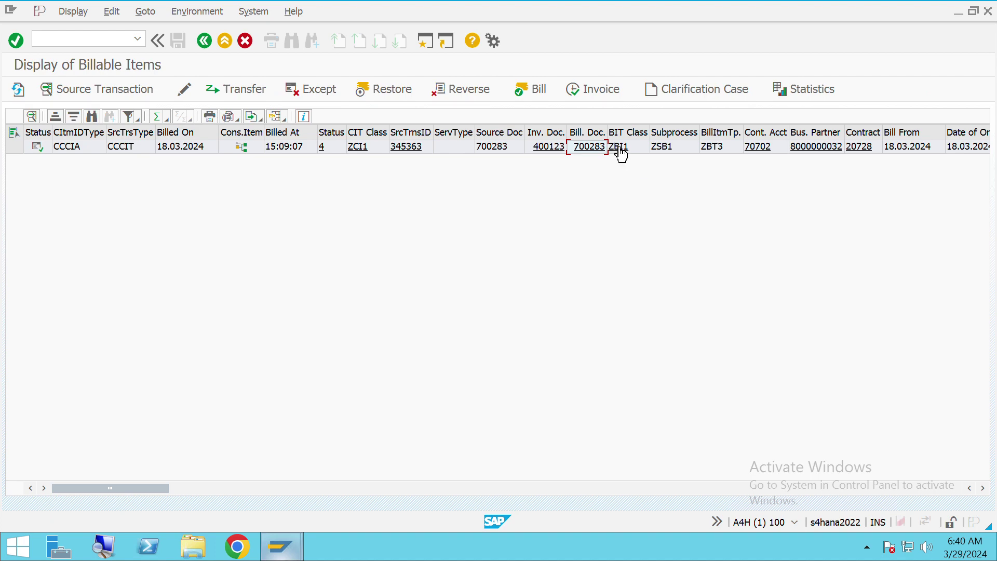
# Step: Open invoicing document 400123 and review its header columns through Disputed
pyautogui.click(554, 155)
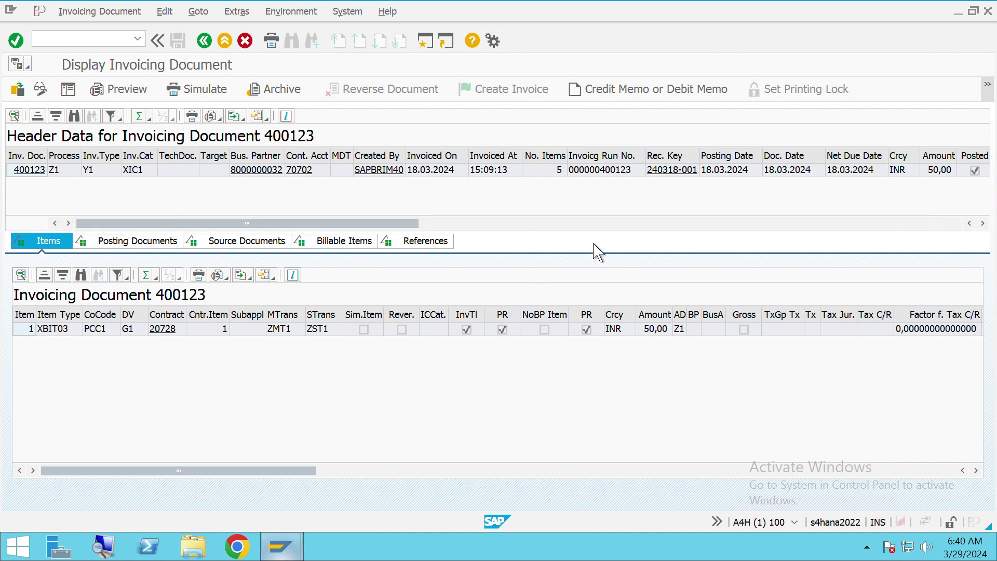
pyautogui.click(536, 175)
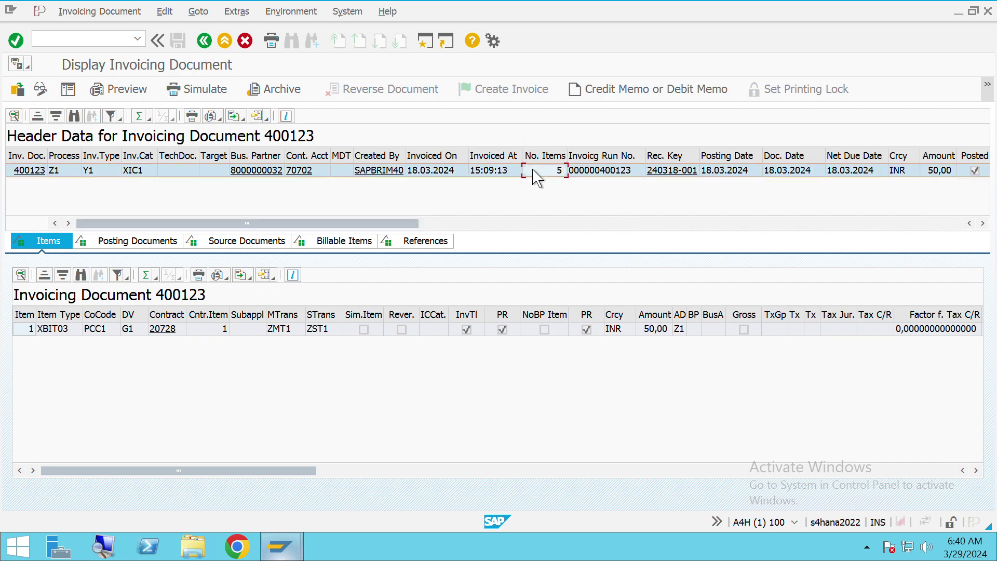
pyautogui.press('Right')
pyautogui.press('Right')
pyautogui.press('Right')
pyautogui.press('Right')
pyautogui.press('Right')
pyautogui.press('Right')
pyautogui.press('Right')
pyautogui.press('Right')
pyautogui.press('Right')
pyautogui.press('Right')
pyautogui.press('Right')
pyautogui.press('Right')
pyautogui.press('Right')
pyautogui.press('Right')
pyautogui.press('Right')
pyautogui.press('Right')
pyautogui.press('Right')
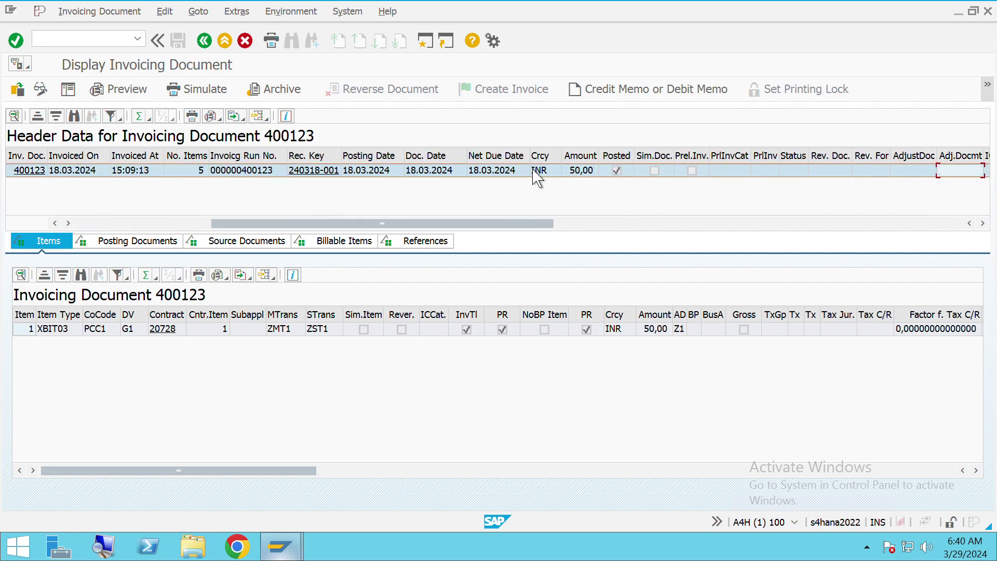
pyautogui.press('Right')
pyautogui.press('Right')
pyautogui.press('Right')
pyautogui.press('Right')
pyautogui.press('Right')
pyautogui.press('Right')
pyautogui.press('Right')
pyautogui.press('Right')
pyautogui.press('Right')
pyautogui.press('Right')
pyautogui.press('Right')
pyautogui.press('Right')
pyautogui.press('Right')
pyautogui.press('Right')
pyautogui.press('Right')
pyautogui.press('Right')
pyautogui.press('Right')
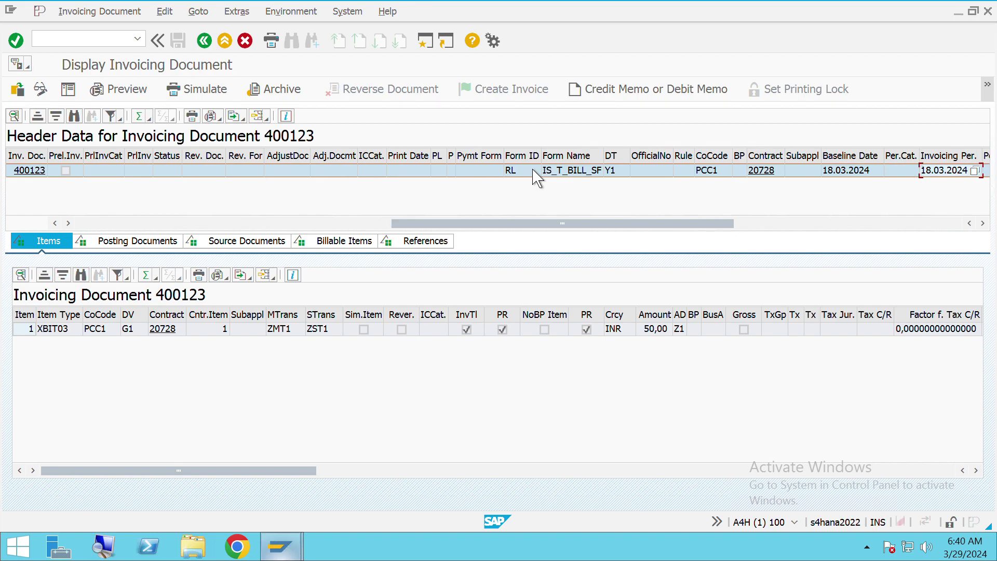
pyautogui.press('Right')
pyautogui.press('Right')
pyautogui.press('Right')
pyautogui.press('Right')
pyautogui.press('Right')
pyautogui.press('Right')
pyautogui.press('Right')
pyautogui.press('Right')
pyautogui.press('Right')
pyautogui.press('Right')
pyautogui.press('Right')
pyautogui.press('Right')
pyautogui.press('Right')
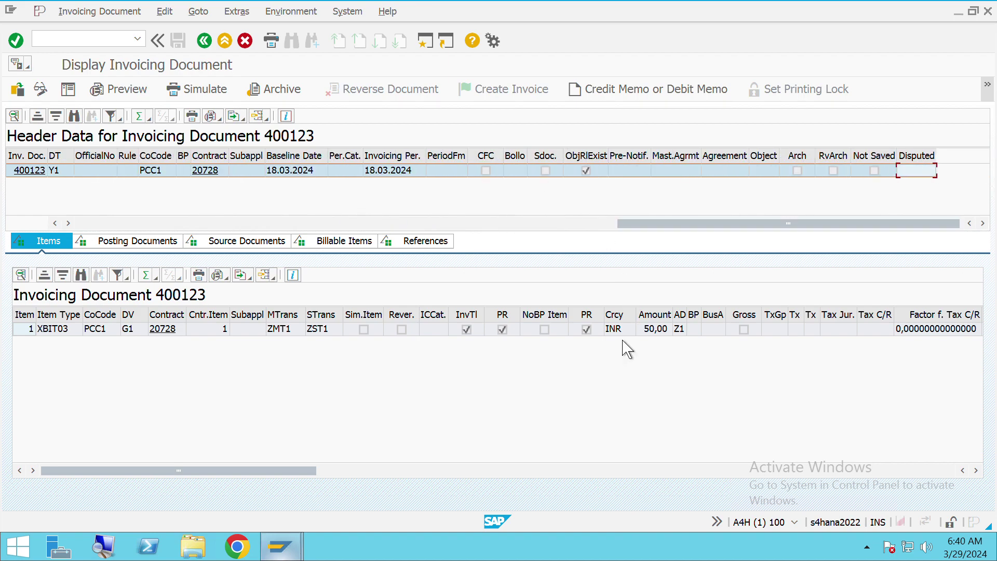
# Step: Review the XBIT03 item's tax and reference document columns
pyautogui.click(677, 332)
pyautogui.press('Right')
pyautogui.press('Right')
pyautogui.press('Right')
pyautogui.press('Right')
pyautogui.press('Right')
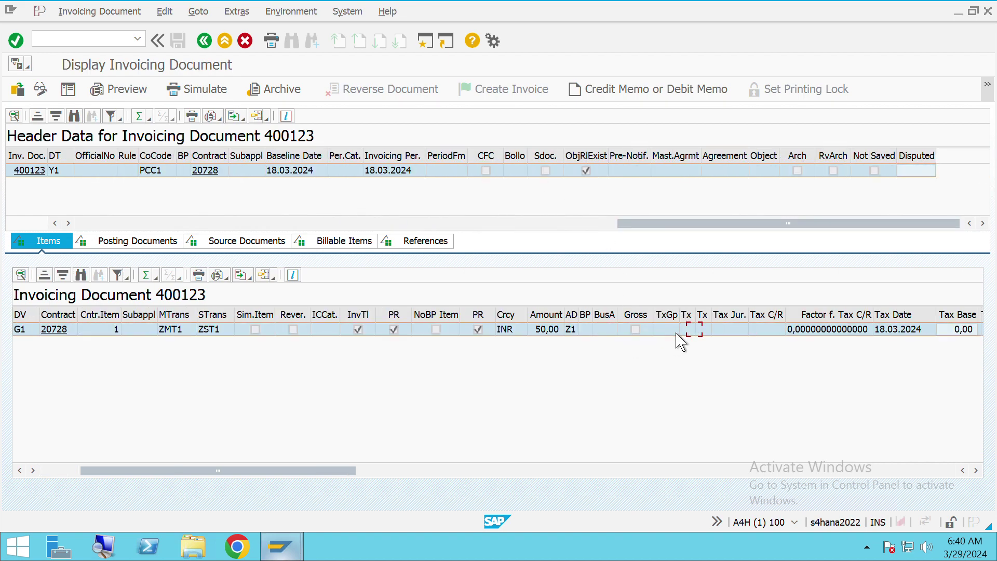
pyautogui.press('Right')
pyautogui.press('Right')
pyautogui.press('Right')
pyautogui.press('Right')
pyautogui.press('Right')
pyautogui.press('Right')
pyautogui.press('Right')
pyautogui.press('Right')
pyautogui.press('Right')
pyautogui.press('Right')
pyautogui.press('Right')
pyautogui.press('Right')
pyautogui.press('Right')
pyautogui.press('Right')
pyautogui.press('Right')
pyautogui.press('Right')
pyautogui.press('Right')
pyautogui.press('Right')
pyautogui.press('Right')
pyautogui.press('Right')
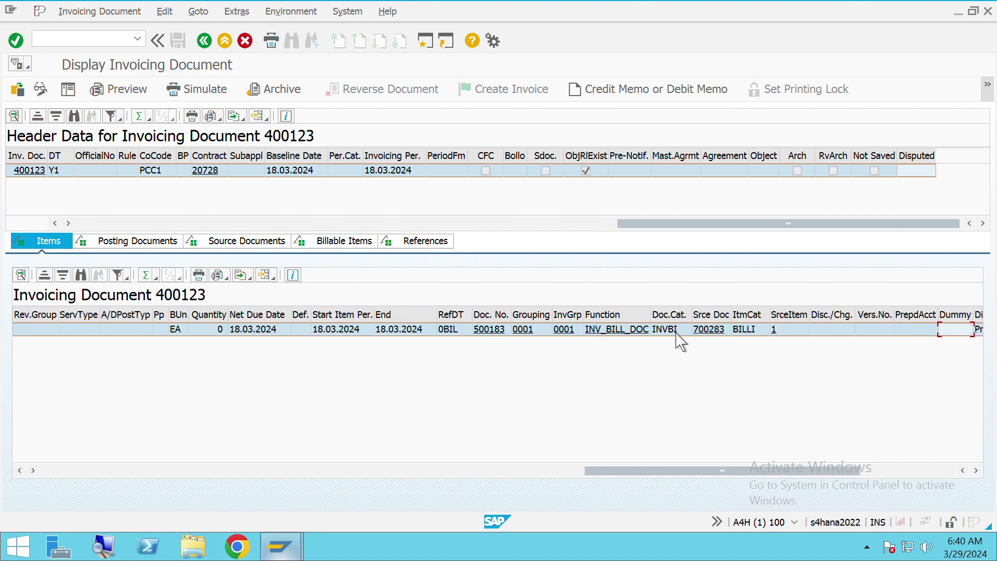
pyautogui.press('Right')
pyautogui.press('Right')
pyautogui.press('Right')
pyautogui.press('Right')
pyautogui.press('Right')
pyautogui.press('Left')
pyautogui.press('Left')
pyautogui.press('Left')
pyautogui.press('Left')
pyautogui.press('Left')
pyautogui.press('Left')
pyautogui.press('Left')
pyautogui.press('Left')
pyautogui.press('Left')
pyautogui.press('Left')
pyautogui.press('Left')
pyautogui.press('Left')
pyautogui.press('Left')
pyautogui.press('Left')
pyautogui.press('Left')
pyautogui.press('Left')
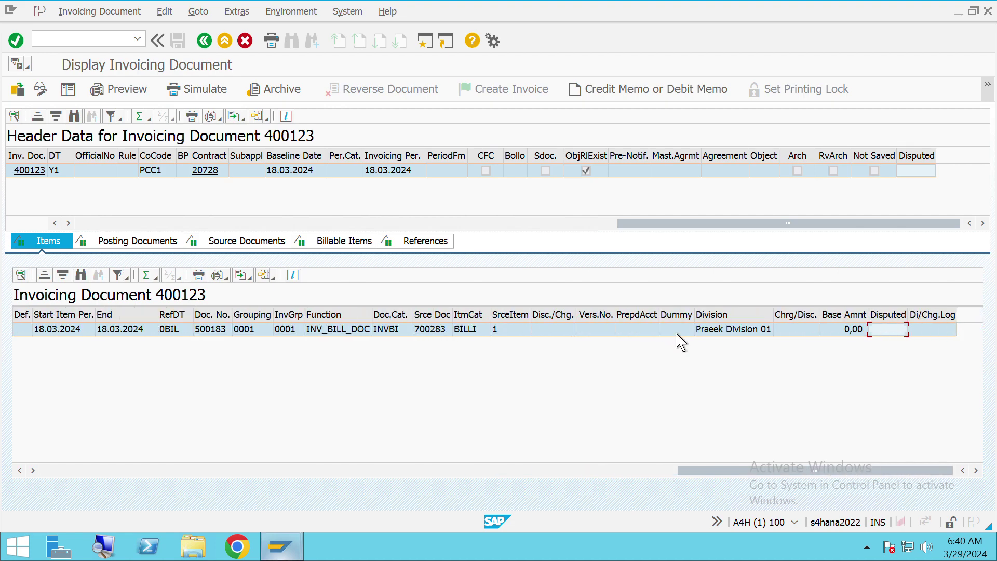
pyautogui.press('Left')
pyautogui.press('Left')
pyautogui.press('Left')
pyautogui.press('Left')
pyautogui.press('Left')
pyautogui.press('Left')
pyautogui.press('Left')
pyautogui.press('Left')
pyautogui.press('Left')
pyautogui.press('Left')
pyautogui.press('Left')
pyautogui.press('Left')
pyautogui.press('Left')
pyautogui.press('Left')
pyautogui.press('Left')
pyautogui.press('Left')
pyautogui.press('Left')
pyautogui.press('Left')
pyautogui.press('Left')
pyautogui.press('Left')
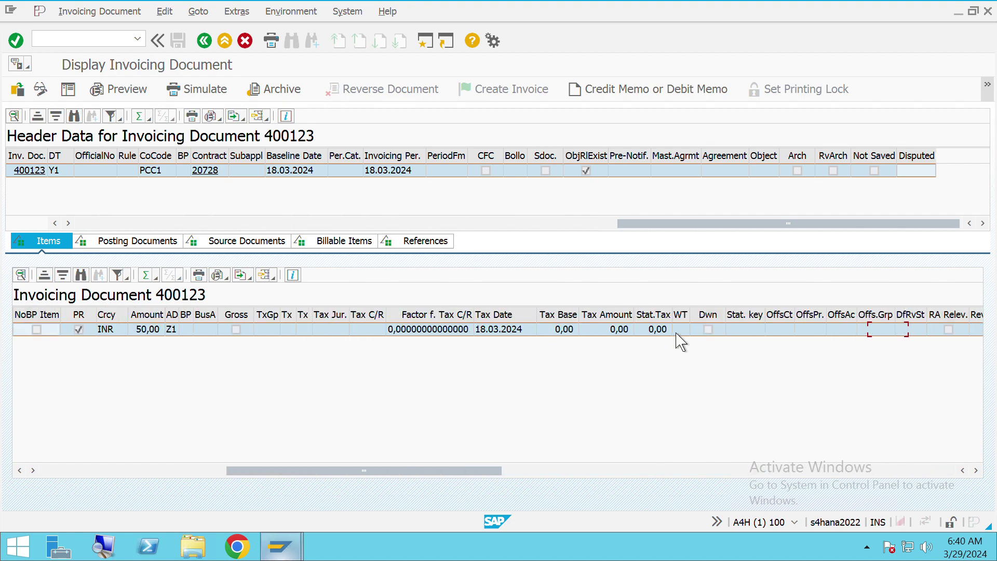
pyautogui.click(679, 329)
pyautogui.click(401, 329)
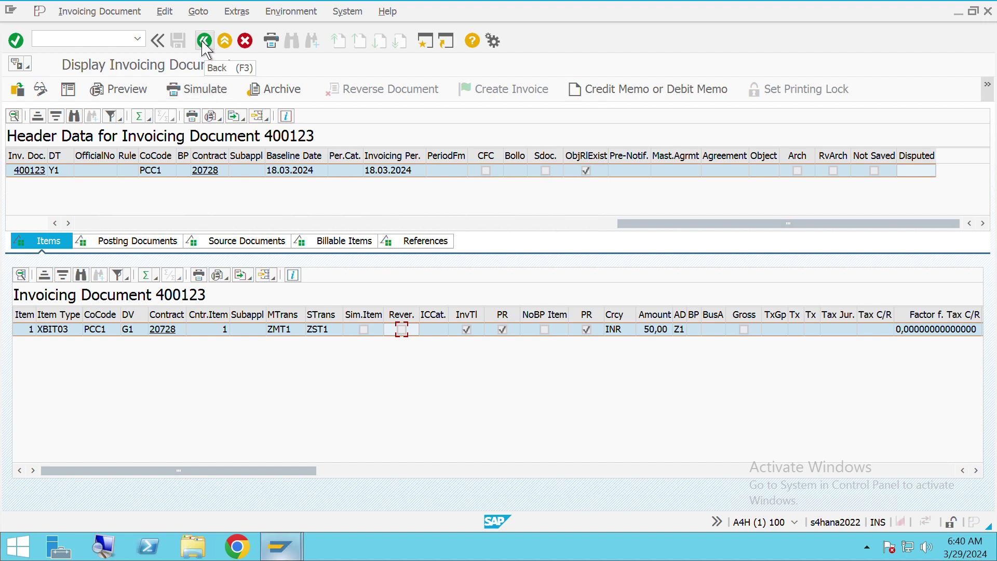
# Step: Show posting document 500183 for invoicing document 400123 and minimize the remote session
pyautogui.click(140, 241)
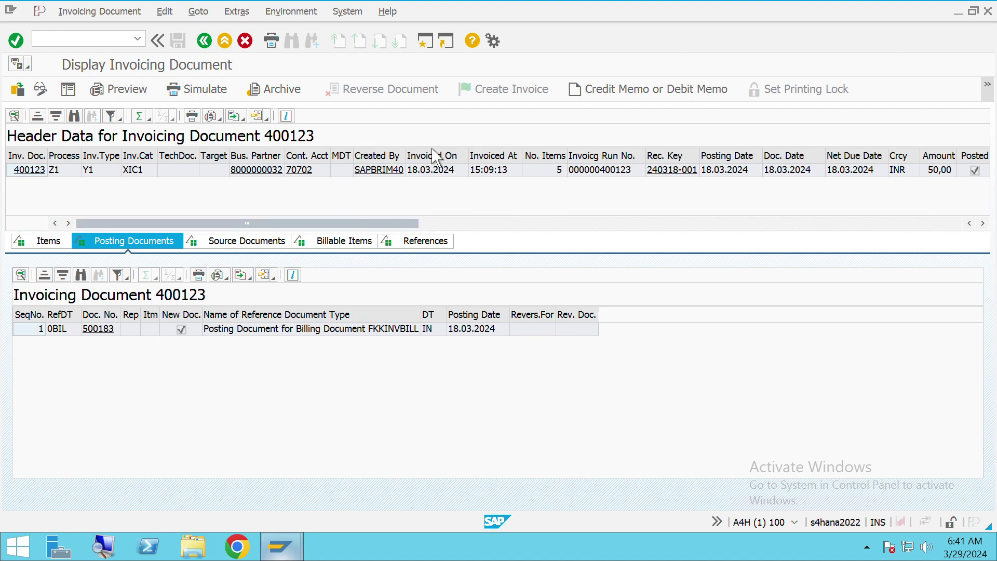
pyautogui.moveTo(706, 6)
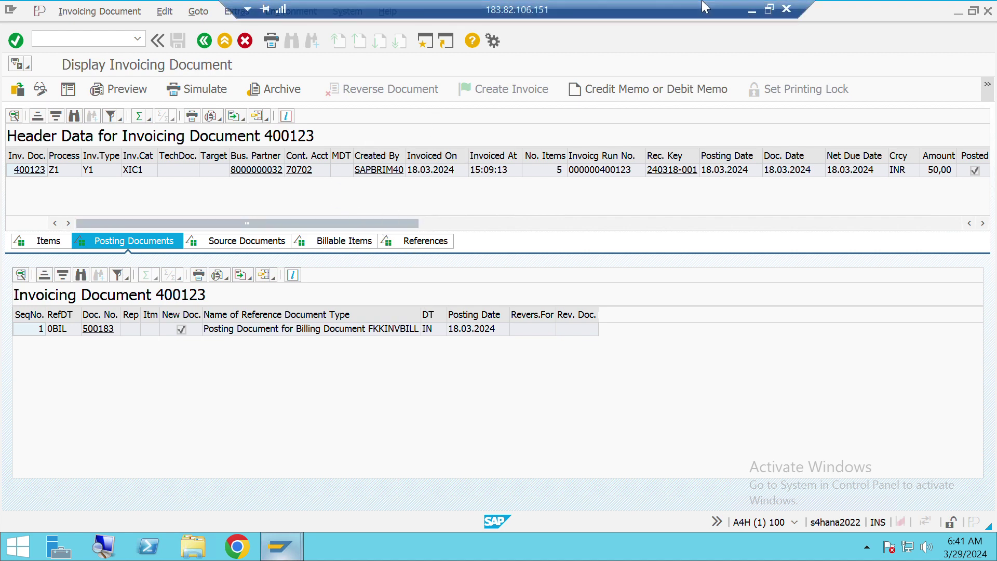
pyautogui.click(751, 9)
# Step: Move through the presentation to the closing thank-you slide
pyautogui.click(438, 325)
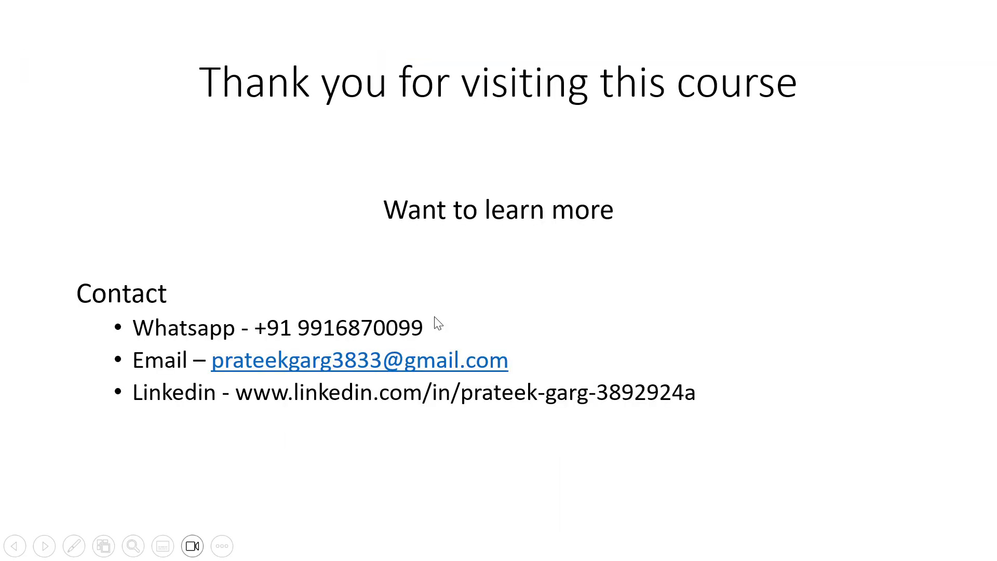
pyautogui.click(412, 255)
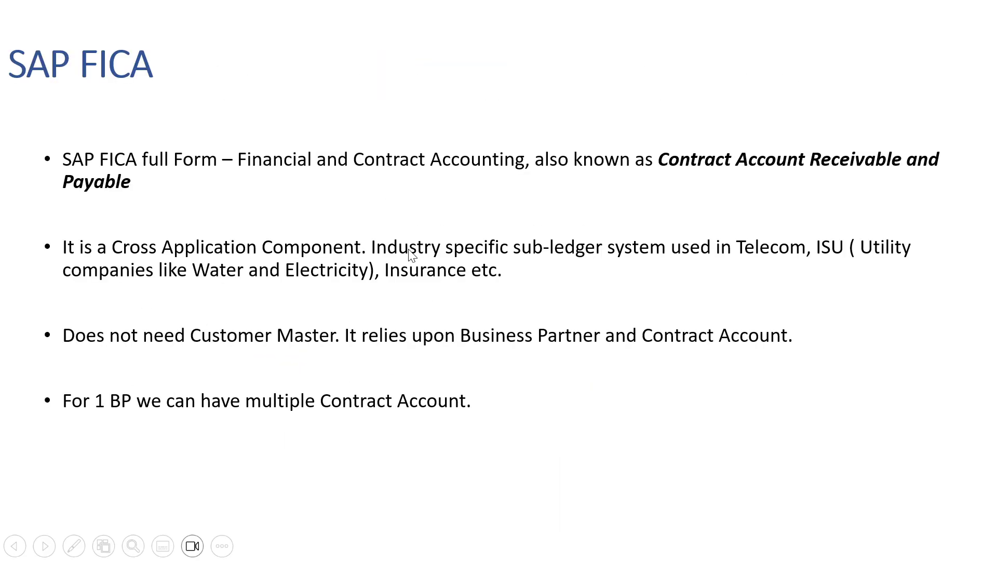
pyautogui.click(412, 255)
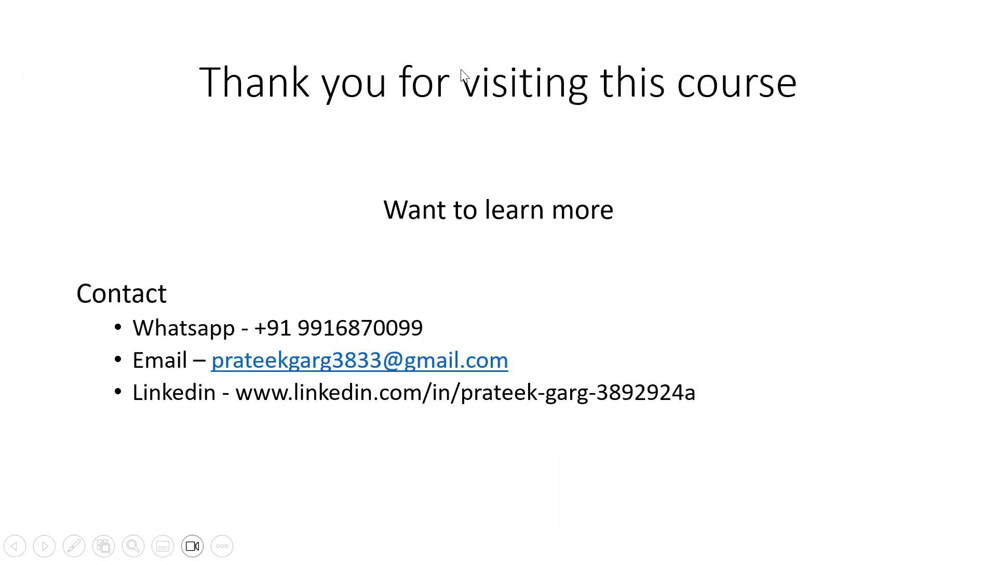